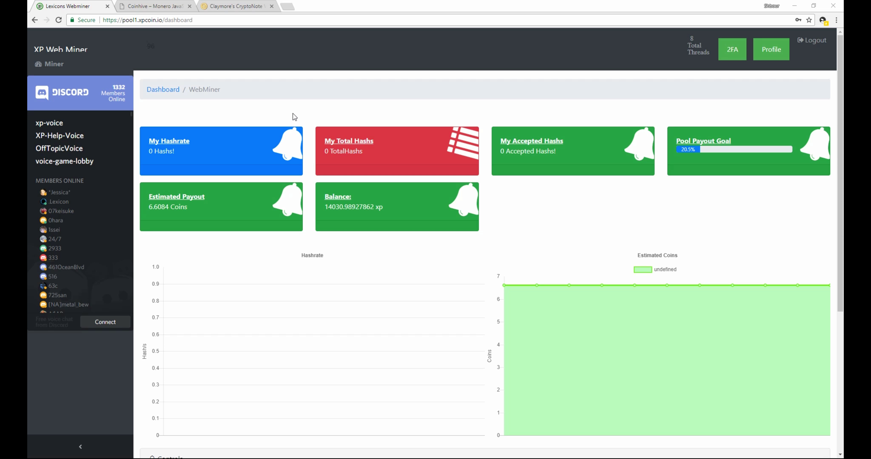
Look over the Coinhive page's 'CPU Power' heading, then return to the XP Web Miner dashboard
left_click(154, 7)
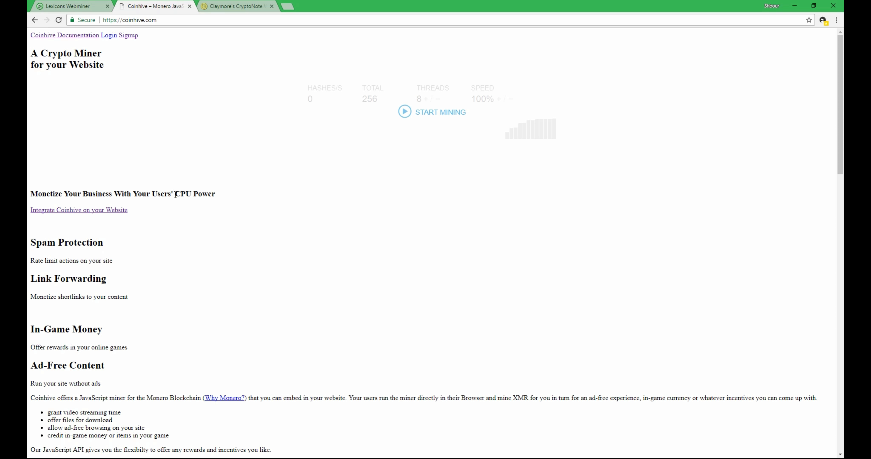
left_click_drag(176, 194, 219, 193)
left_click(223, 195)
left_click(77, 7)
scroll(290, 89, "down", 1)
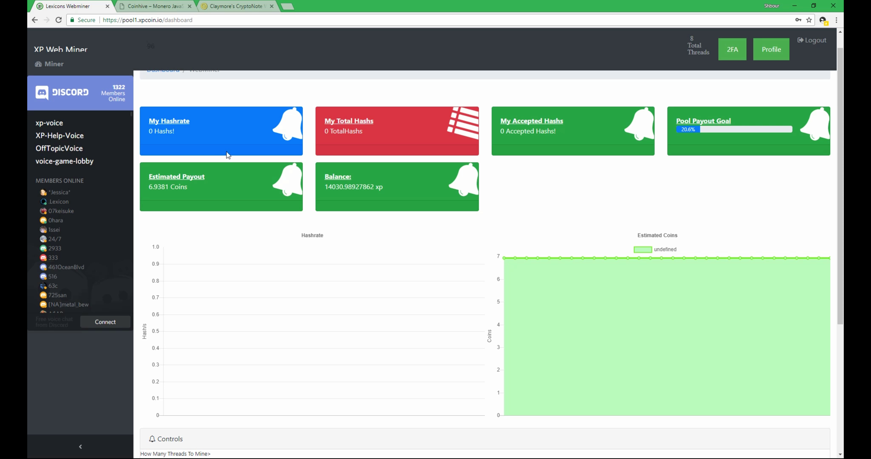
left_click_drag(394, 187, 308, 194)
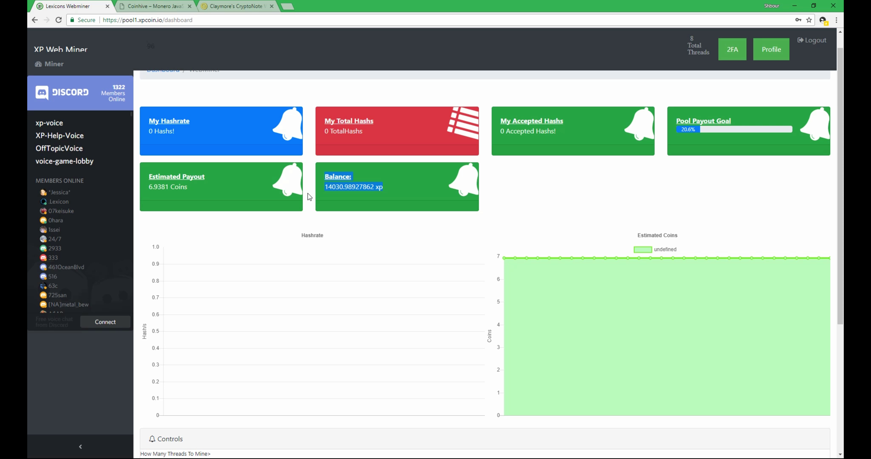
left_click(318, 186)
left_click_drag(393, 185, 313, 183)
left_click(313, 183)
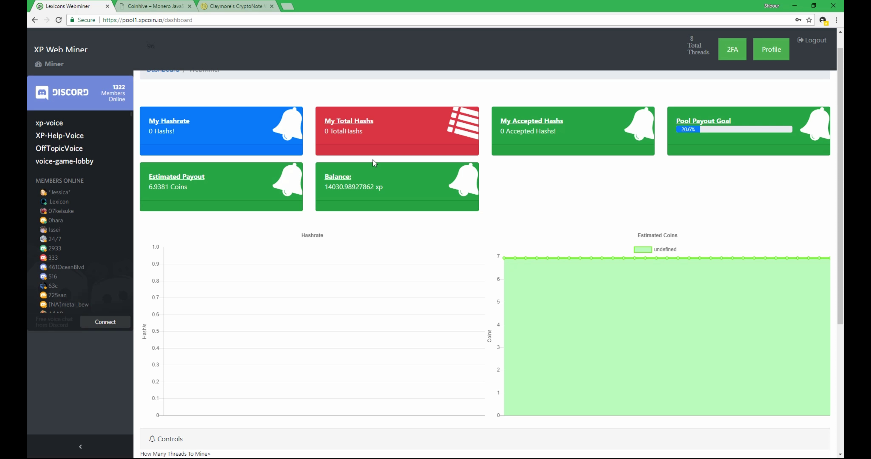
left_click_drag(386, 186, 326, 191)
left_click_drag(674, 120, 741, 111)
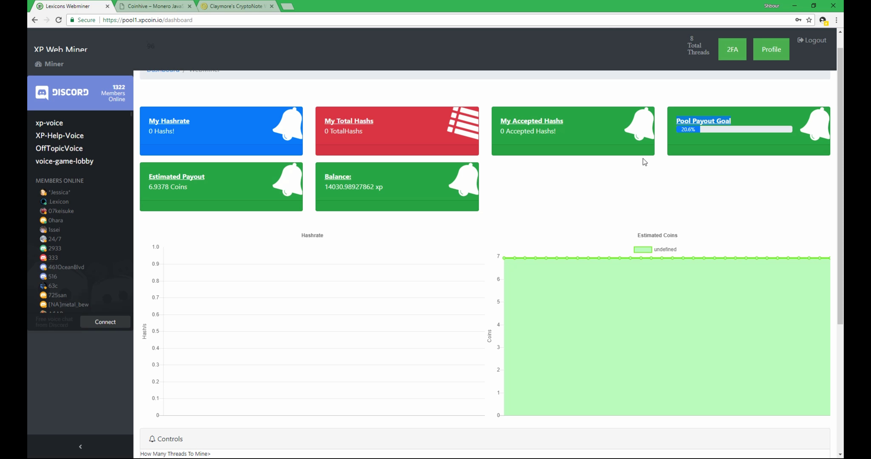
left_click(678, 134)
left_click_drag(207, 175, 149, 183)
left_click(238, 185)
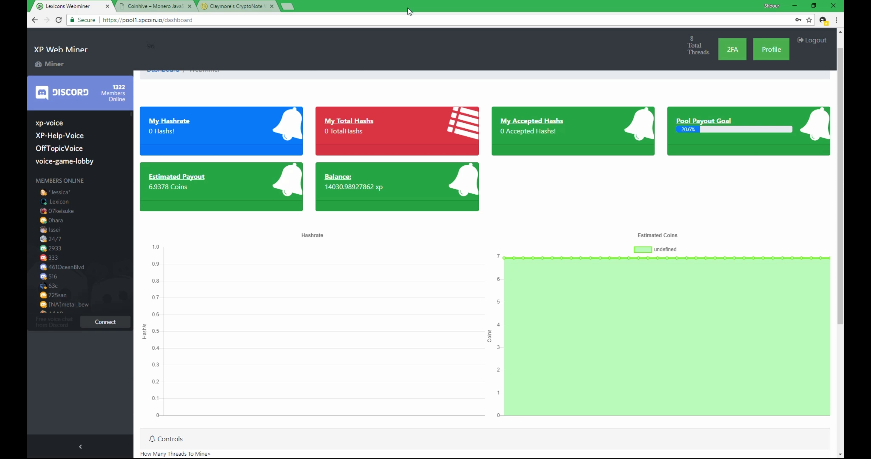
Snap the dashboard beside WebMiner.txt and note 'XMR = $20' and 'XP = $0.01'
key("super+Left")
left_click(589, 71)
left_click(501, 44)
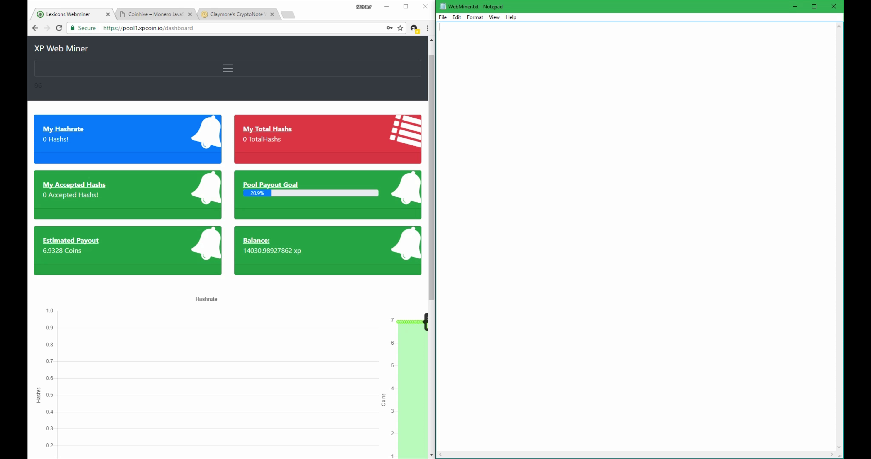
type("XMR = $20")
key("Return")
type("XP = $0.01")
Add '2 * XMR = $40', 'XP = $40' and the result '4,000 XP' with an underscore divider
left_click(455, 53)
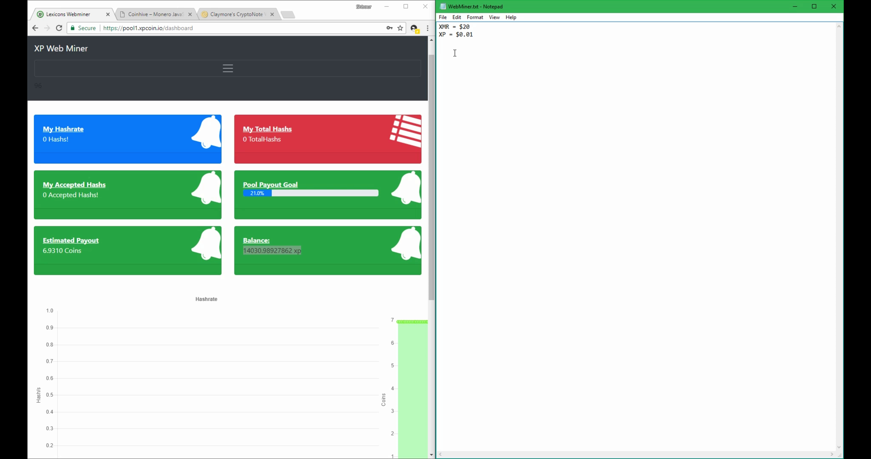
type("2 * XMR = $4-")
key("BackSpace")
type("0")
type("XP ")
type("= $")
type("40")
left_click(473, 66)
left_click_drag(468, 65, 440, 66)
left_click(443, 80)
type("4,")
type("000 ")
type("XP  ")
type("___________________")
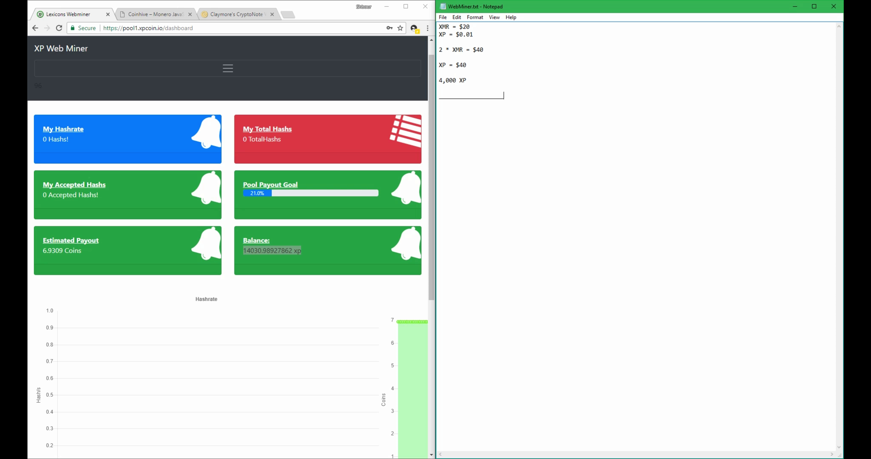
Start the second scenario with 'XMR = $30' and 'XP = $0.01'
key("Return")
key("Return")
type("XMR")
type(" = $30 ")
type("XP")
type(" = 0.0")
type("1")
key("Left")
key("Left")
key("Left")
key("Left")
type("$")
Paste the 2 * XMR and XP calculation lines and change both $40 values to $60
left_click_drag(439, 50, 468, 67)
key("ctrl+c")
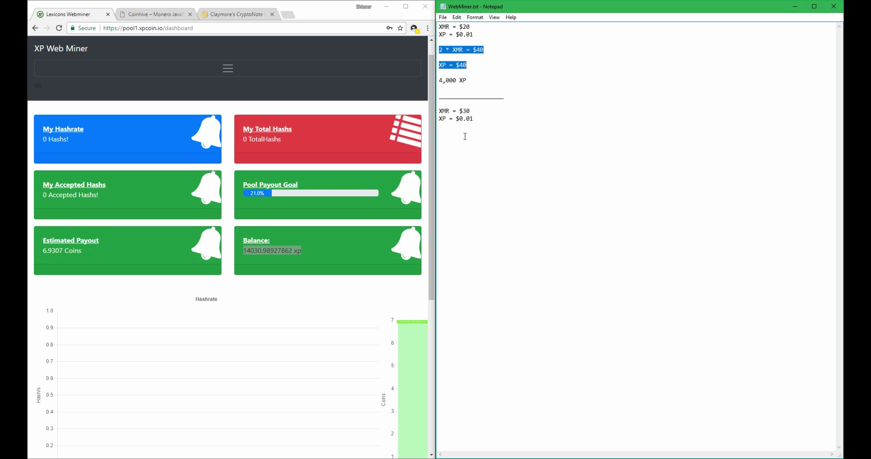
left_click(465, 136)
key("ctrl+v")
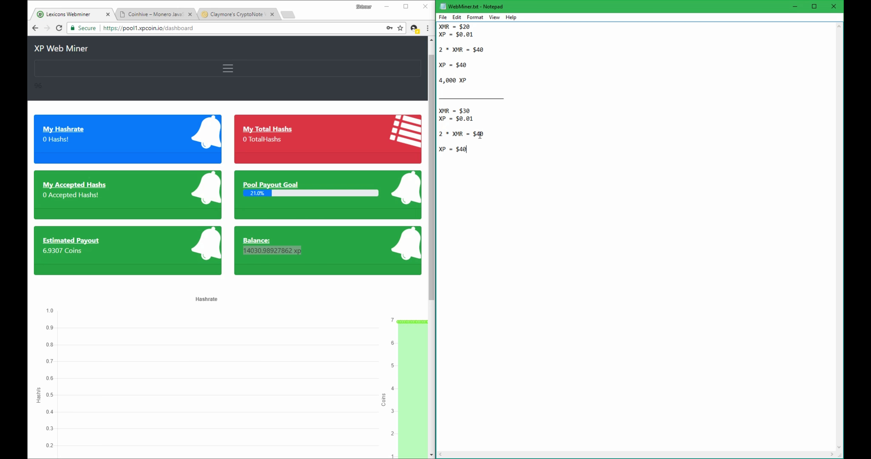
double_click(479, 135)
type("60")
double_click(462, 149)
type("60")
Add the result '6,000 XP' followed by an underscore divider
left_click(468, 149)
key("Return")
key("Return")
type("6,000 XP")
left_click_drag(438, 165, 456, 149)
left_click(470, 165)
key("Return")
key("Return")
type("___")
key("Return")
type("_______________")
left_click_drag(470, 112, 443, 122)
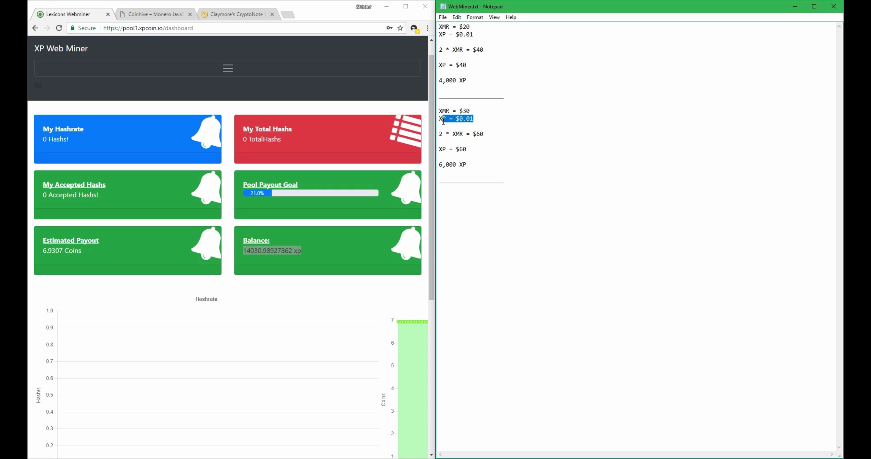
Below the last divider, write 'XMR = $30', 'XP = $0.05', '2 * XMR = $60' and 'XP = $60'
left_click(467, 194)
type("XMR = $30")
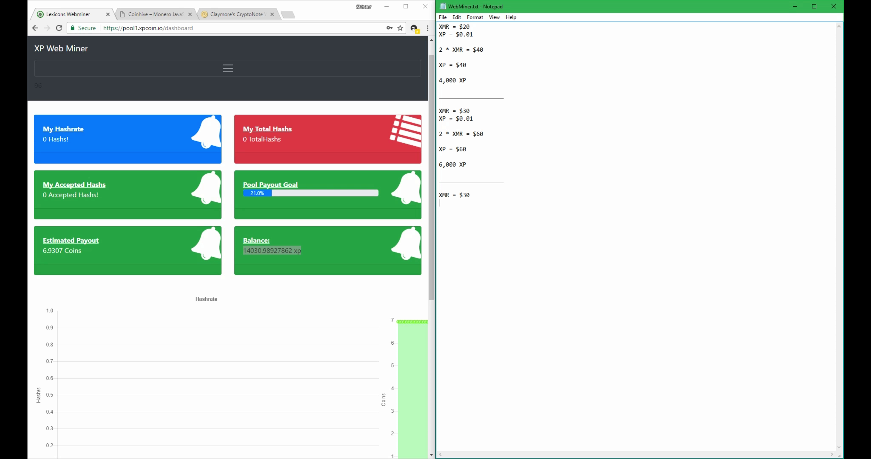
key("Return")
type("XP = $0.05")
key("Return")
key("Return")
key("Return")
type("2 * ")
type("XMR")
type(" = ")
type("$60  ")
type("XP ")
type("= $60")
Compute 60 ÷ 0.05 in Calculator and note the result '1,200 XP'
key("XF86Calculator")
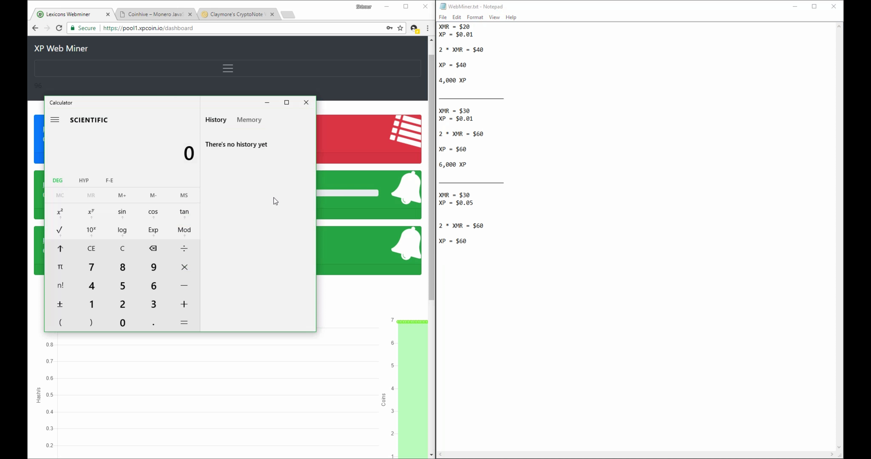
type("60 ÷ 0.005")
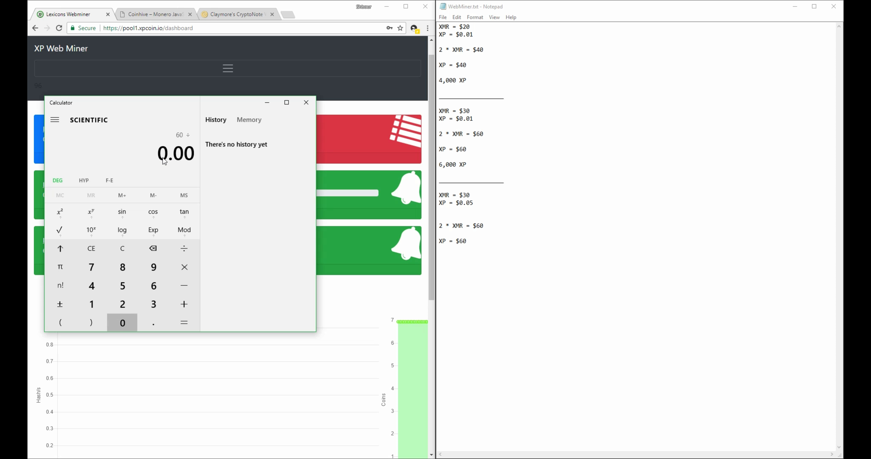
key("BackSpace")
key("BackSpace")
type("5")
key("Return")
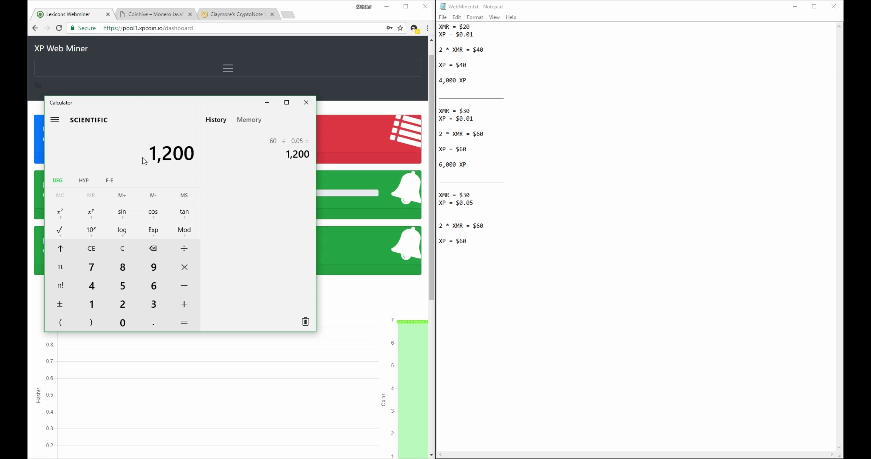
left_click(467, 264)
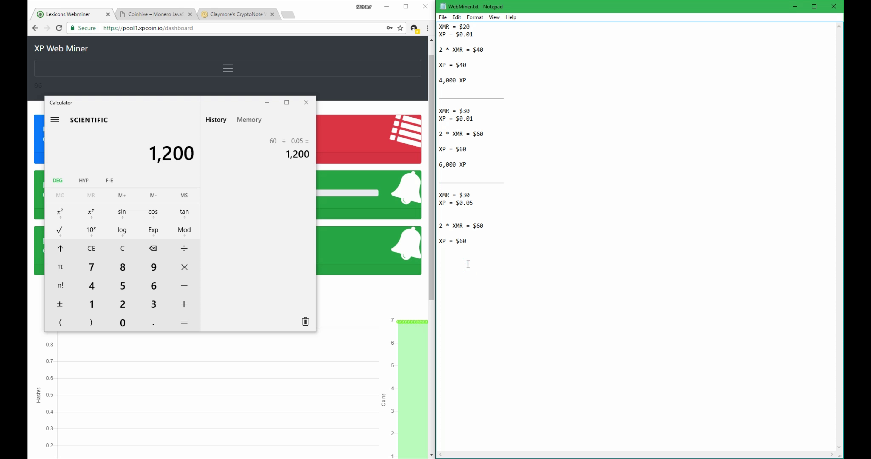
type("1,200 XP")
Review the XMR price, $0.05 XP price, $60 value and 1,200 payout in the notes
left_click_drag(473, 110, 438, 111)
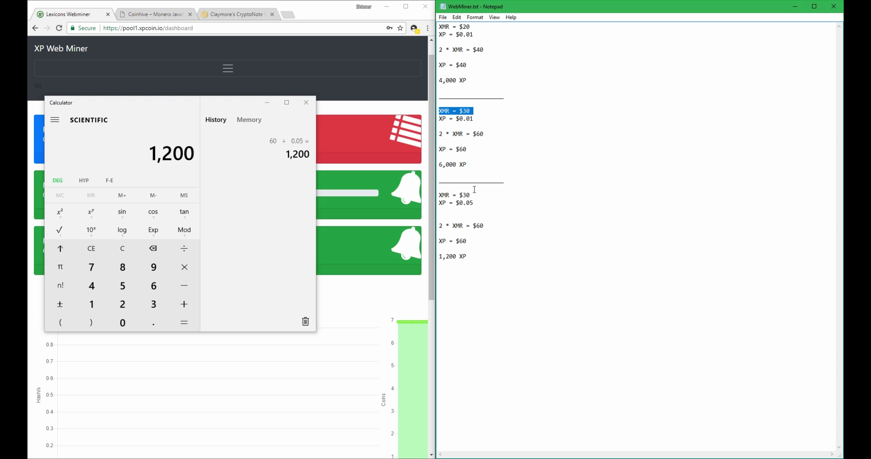
left_click_drag(474, 195, 438, 195)
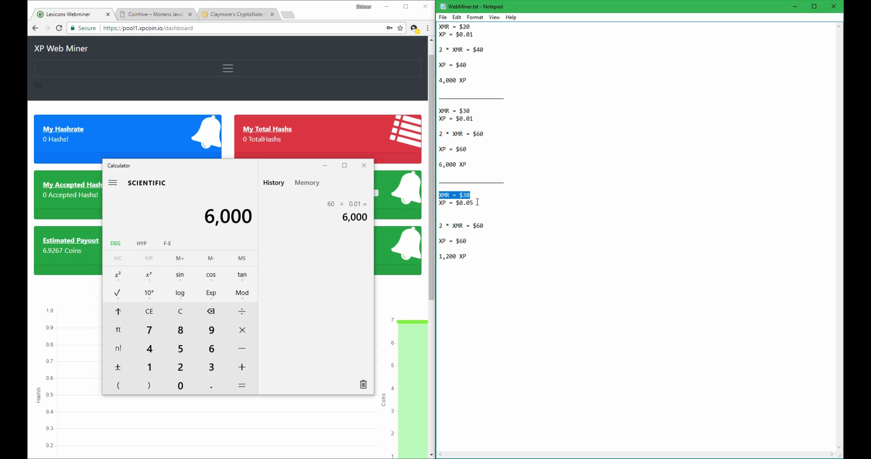
left_click(477, 202)
left_click_drag(475, 203, 438, 202)
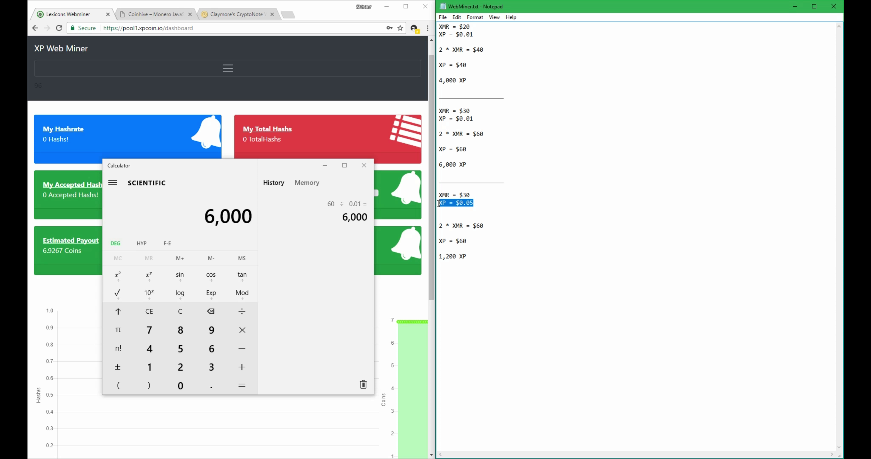
left_click(480, 203)
left_click_drag(468, 241, 456, 241)
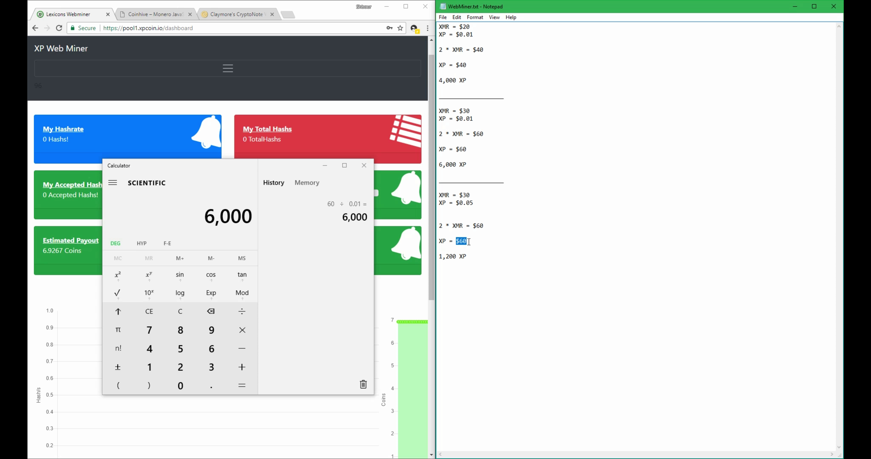
left_click_drag(473, 203, 456, 204)
left_click_drag(456, 257, 438, 256)
Verify 1200 × 5 = 6,000 in Calculator, then close it
left_click(215, 229)
left_click(181, 310)
type("1200")
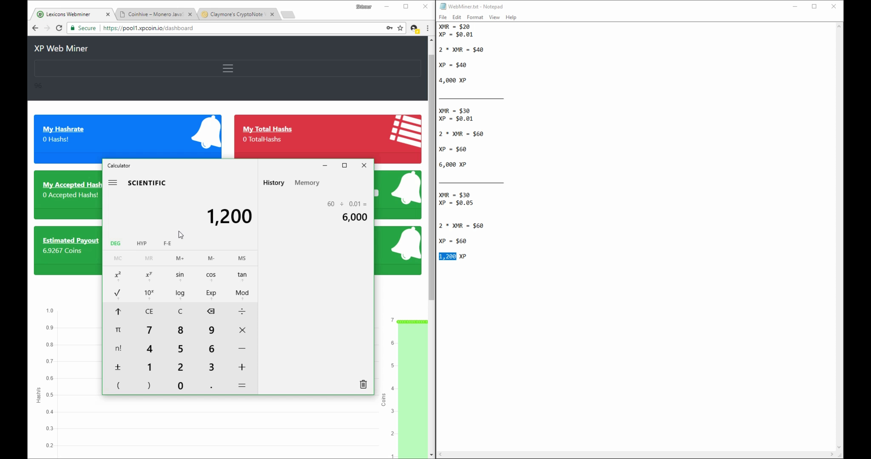
type("*5")
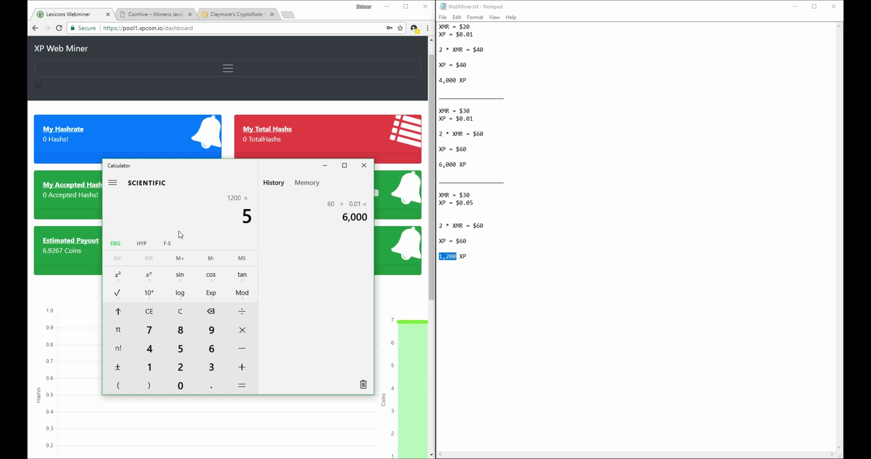
key("Return")
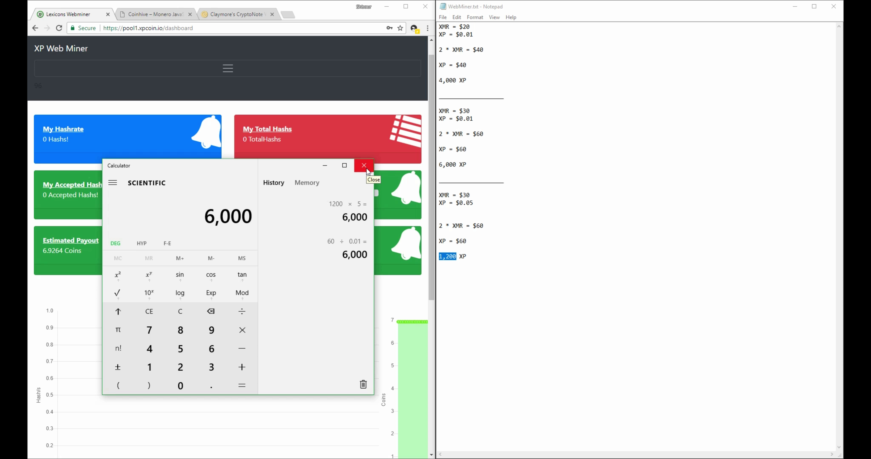
left_click(365, 167)
left_click(490, 254)
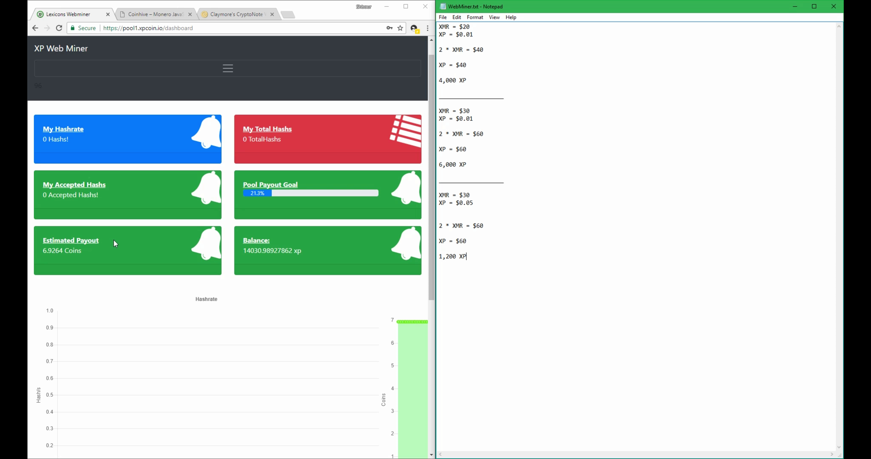
left_click_drag(113, 240, 42, 244)
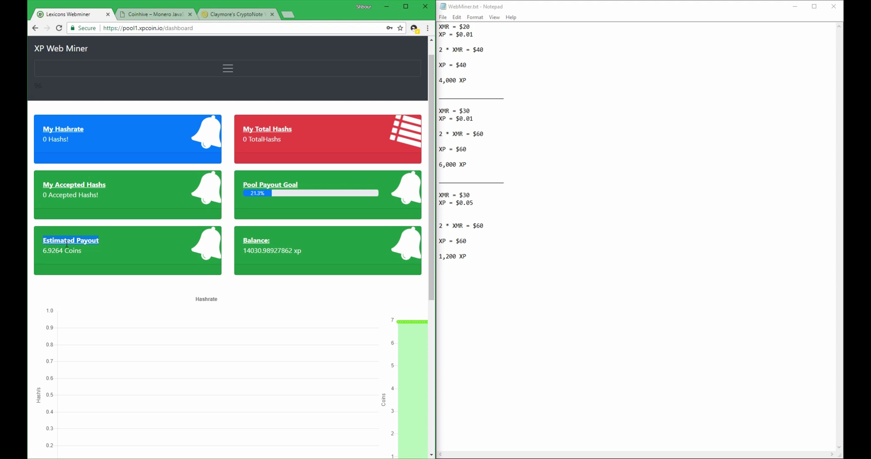
left_click(474, 77)
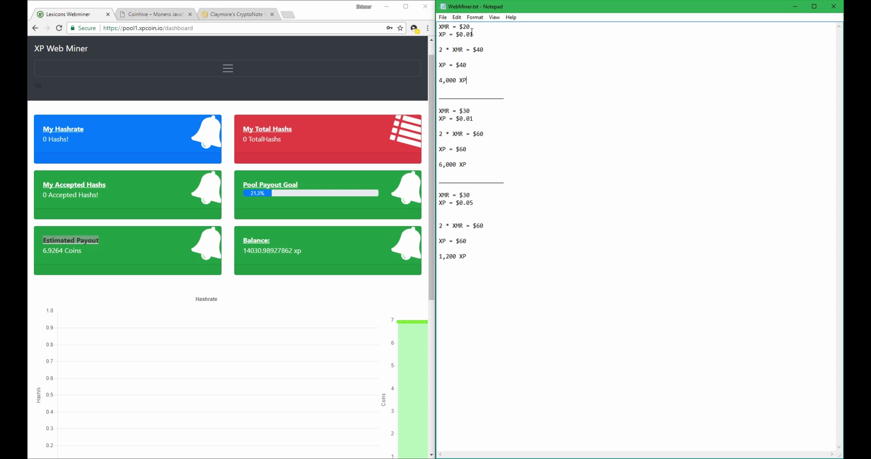
left_click_drag(474, 35, 432, 26)
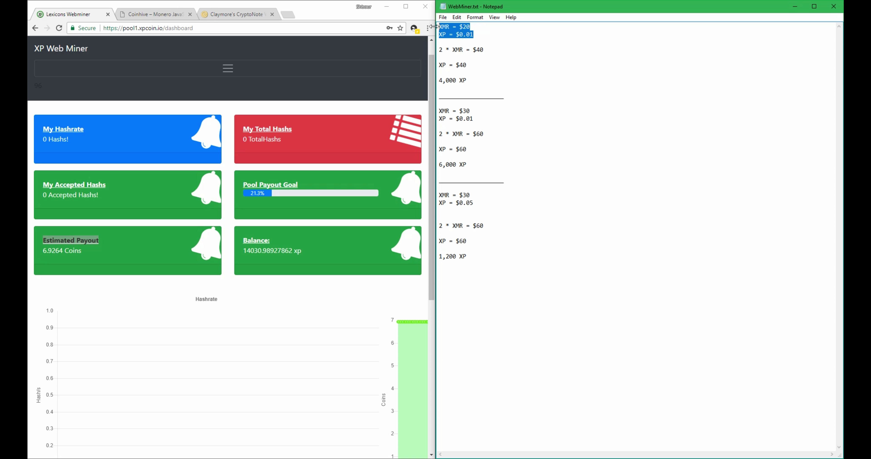
double_click(458, 80)
left_click(480, 83)
left_click(113, 251)
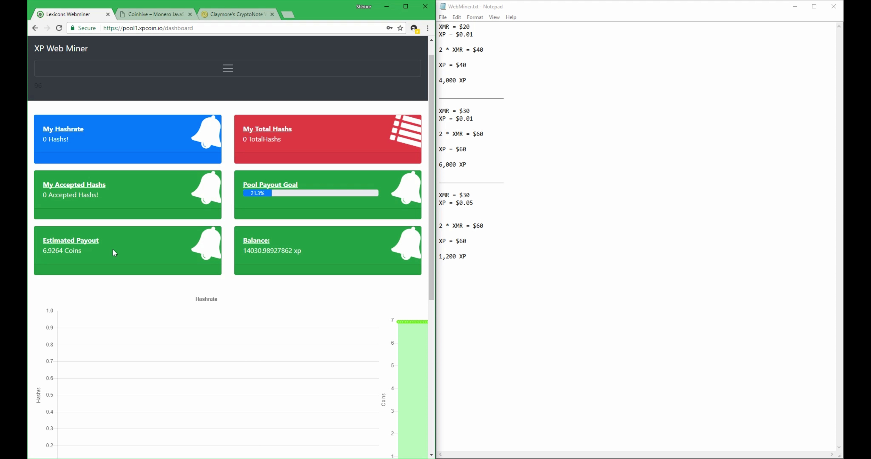
left_click(473, 110)
key("shift+Up")
left_click(478, 119, "shift")
left_click_drag(471, 165, 438, 162)
left_click(445, 165)
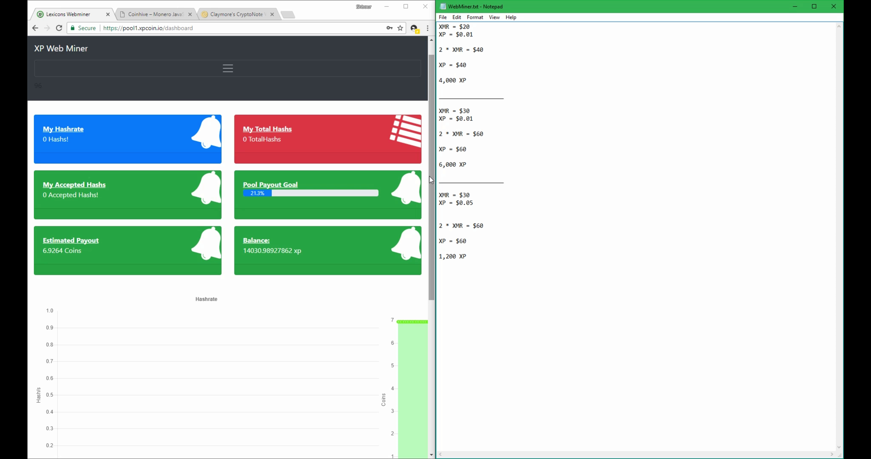
left_click(471, 195)
left_click(473, 203)
left_click_drag(472, 203, 437, 196)
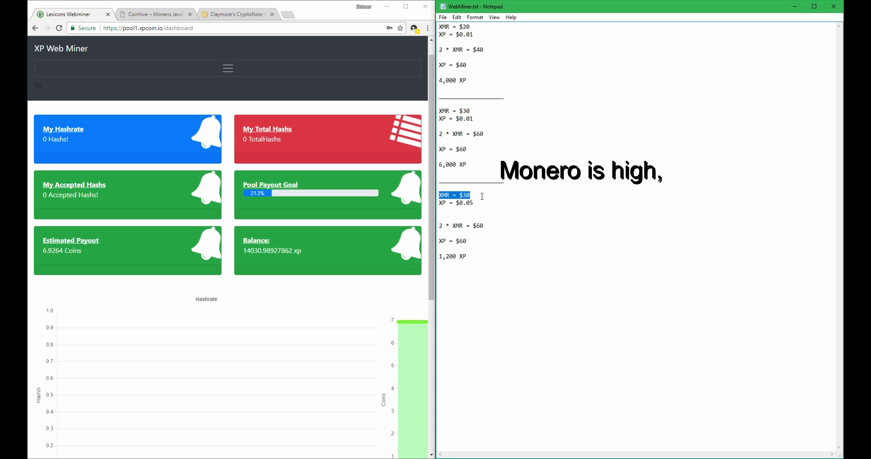
left_click(468, 255)
left_click_drag(467, 255, 438, 256)
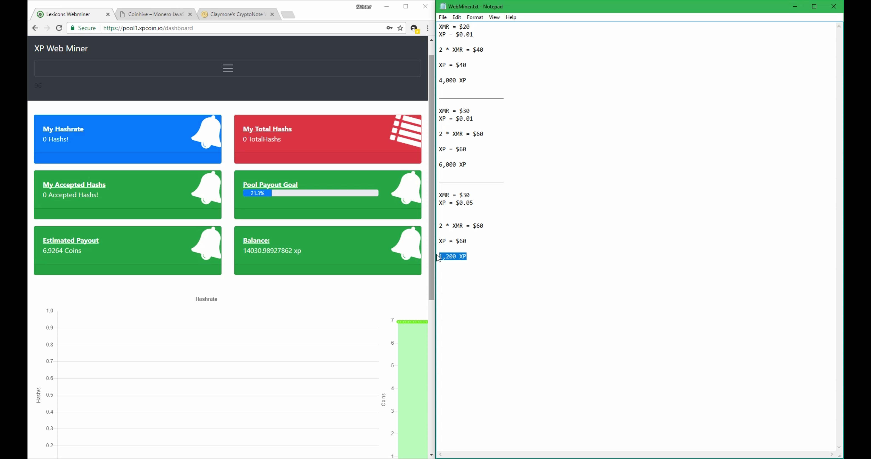
left_click(472, 256)
Add a separator, 'XMR = $20' and 'XP = 0.05', then paste the copied 2 * XMR and XP lines
type("____________________")
key("Return")
key("Return")
type("XMR =")
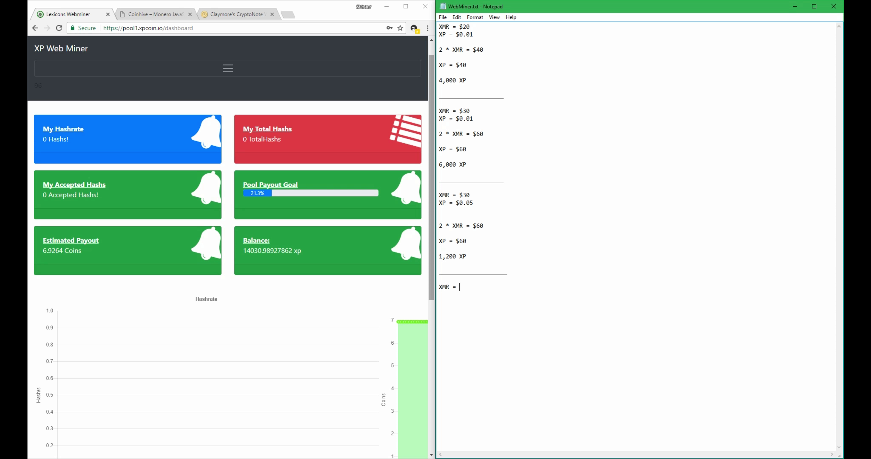
type(" $2")
type("0XP = 0.05$")
left_click_drag(439, 226, 496, 239)
key("ctrl+c")
left_click(481, 306)
key("Return")
key("Return")
key("ctrl+v")
Change both pasted $60 values to $40
left_click(480, 308)
key("BackSpace")
type("4")
left_click(464, 327)
key("BackSpace")
type("4")
left_click(474, 325)
key("Return")
Compute 40 ÷ 0.05 in Calculator, note '800 XP', and close Calculator
key("XF86Calculator")
type("40/.05")
key("Return")
left_click(472, 352)
type("800 XP")
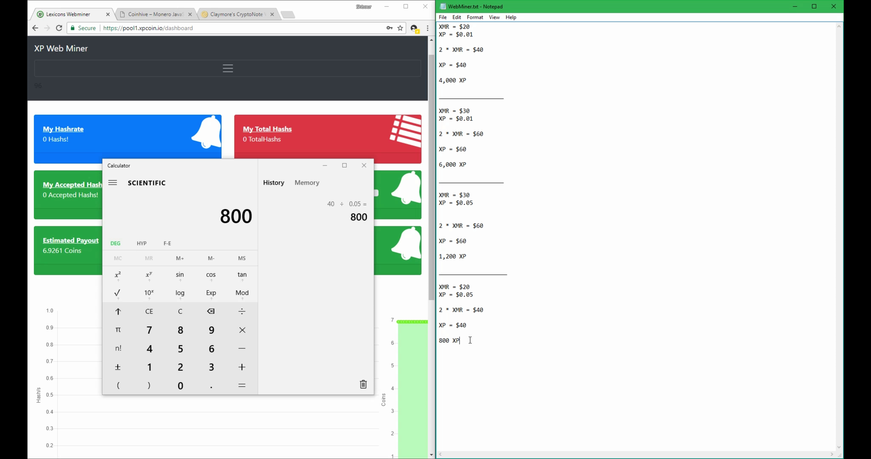
left_click_drag(468, 326, 456, 326)
left_click_drag(471, 81, 438, 81)
left_click(364, 166)
left_click(468, 65)
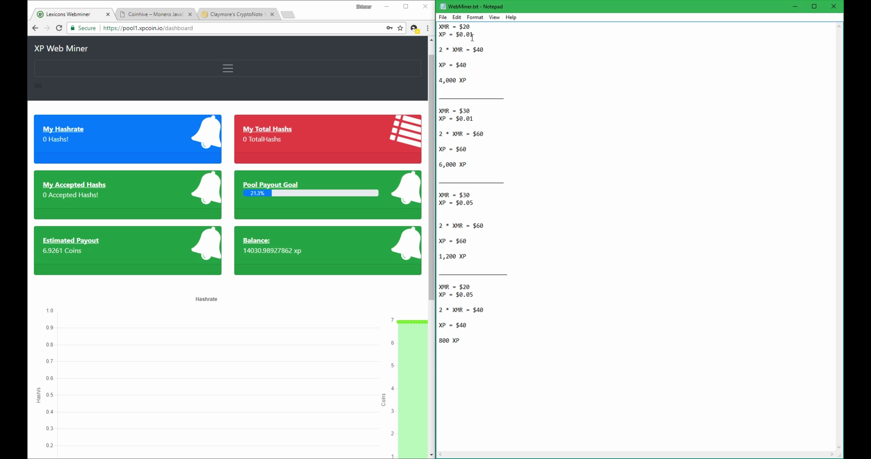
left_click_drag(473, 35, 438, 35)
left_click(483, 337)
left_click_drag(468, 352, 410, 23)
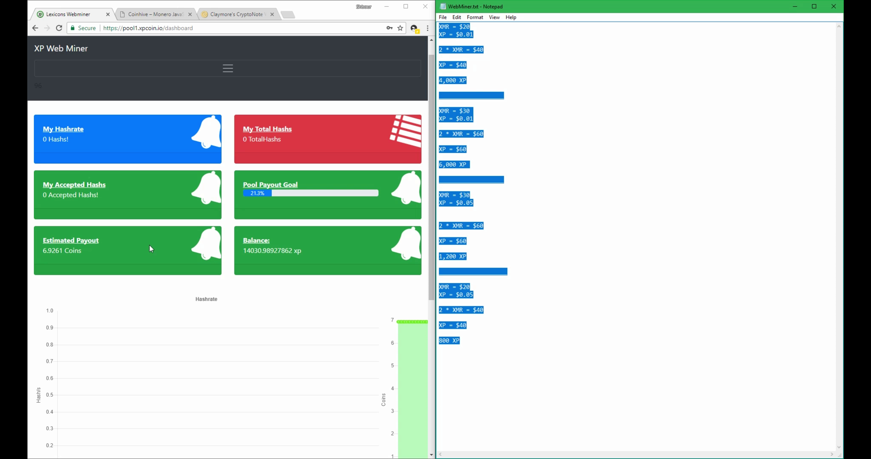
left_click(107, 262)
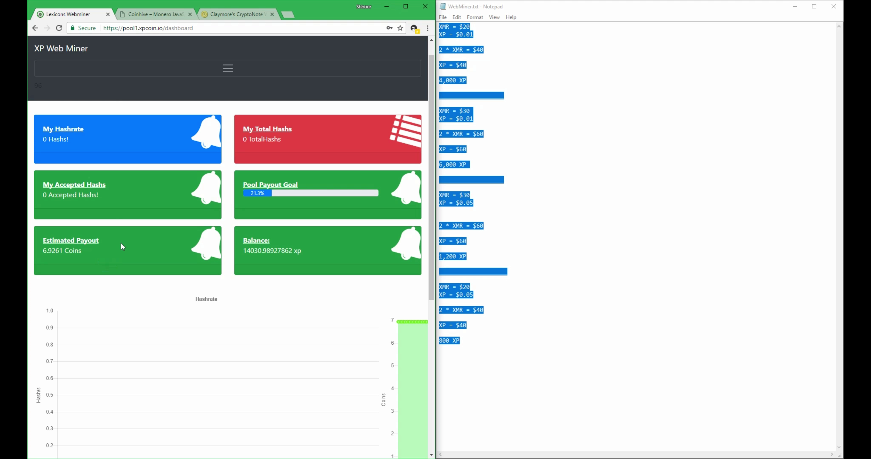